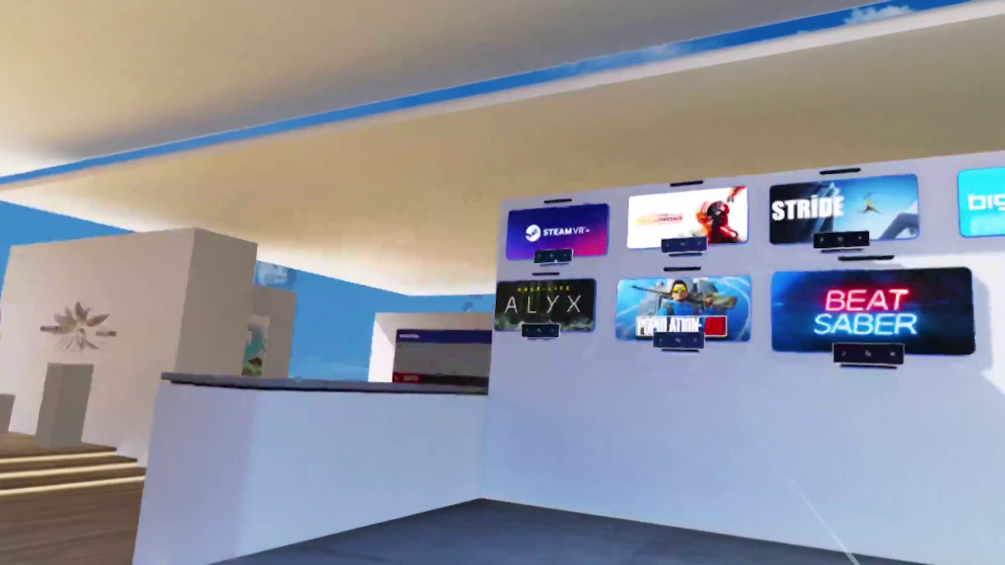
Step: Pull the SteamVR tile forward in the Mixed Reality home and launch SteamVR
drag(549, 241, 565, 301)
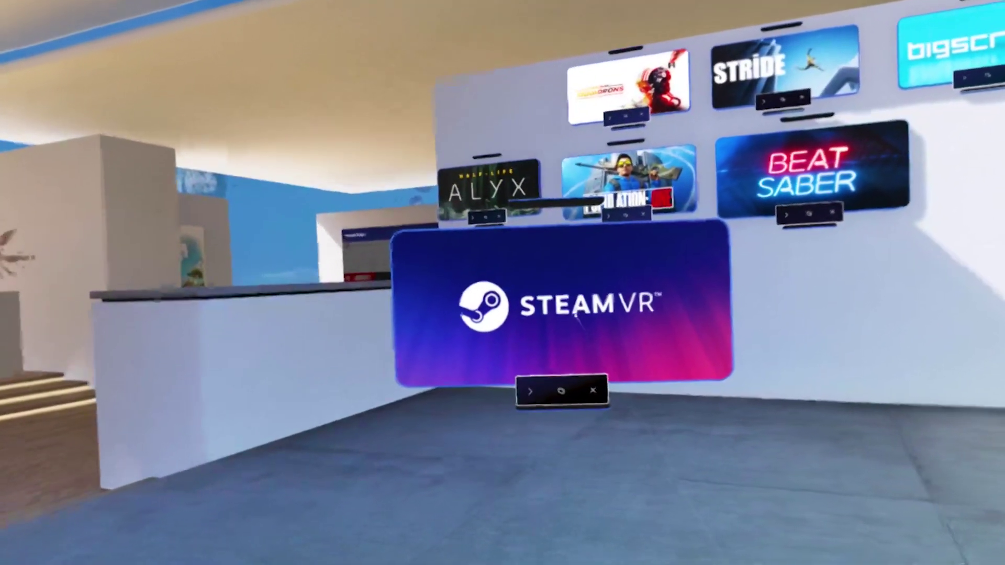
click(575, 314)
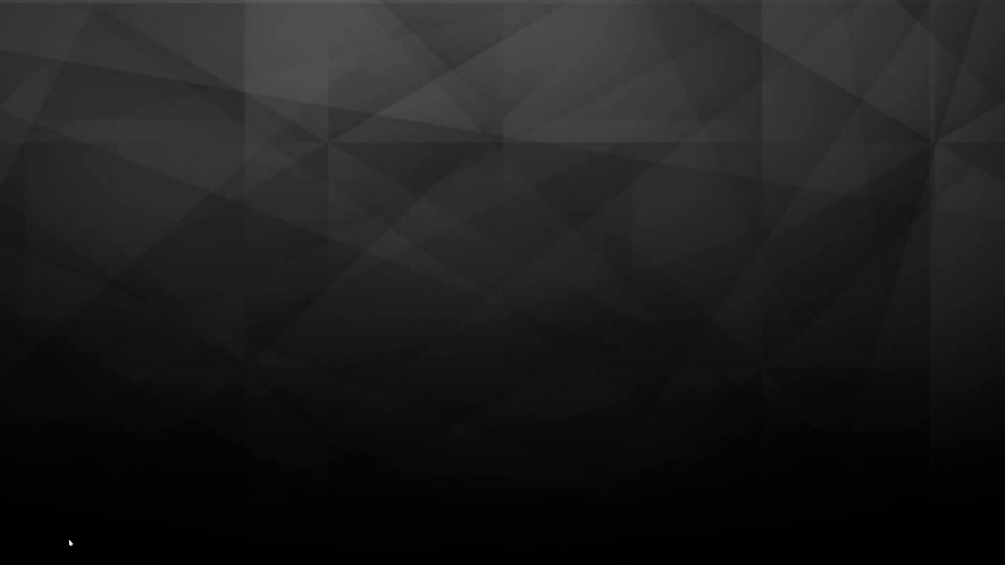
Step: Find Settings via Start search and run Check for updates under Update & Security > Windows Update
click(53, 561)
text(settings)
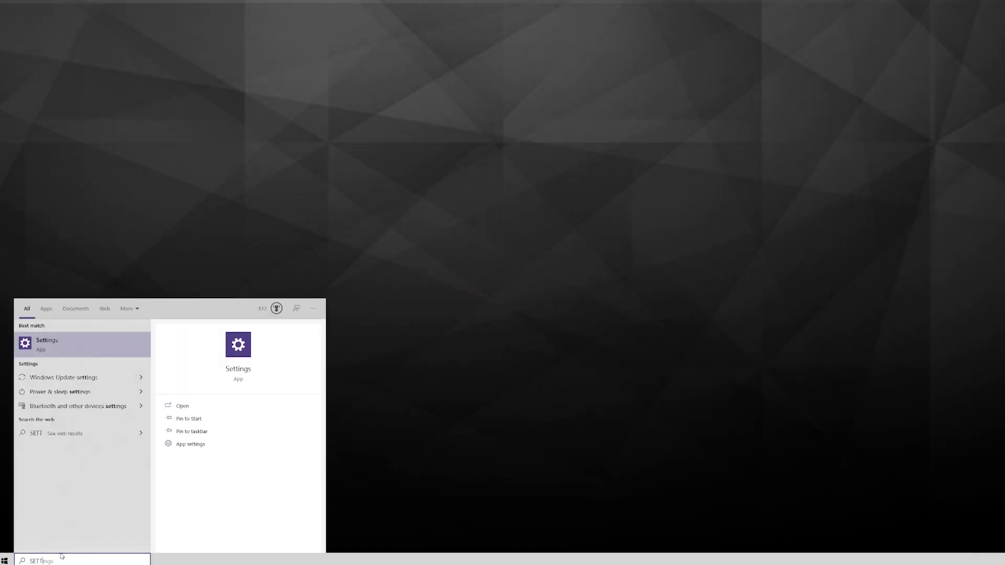
key(Return)
click(53, 561)
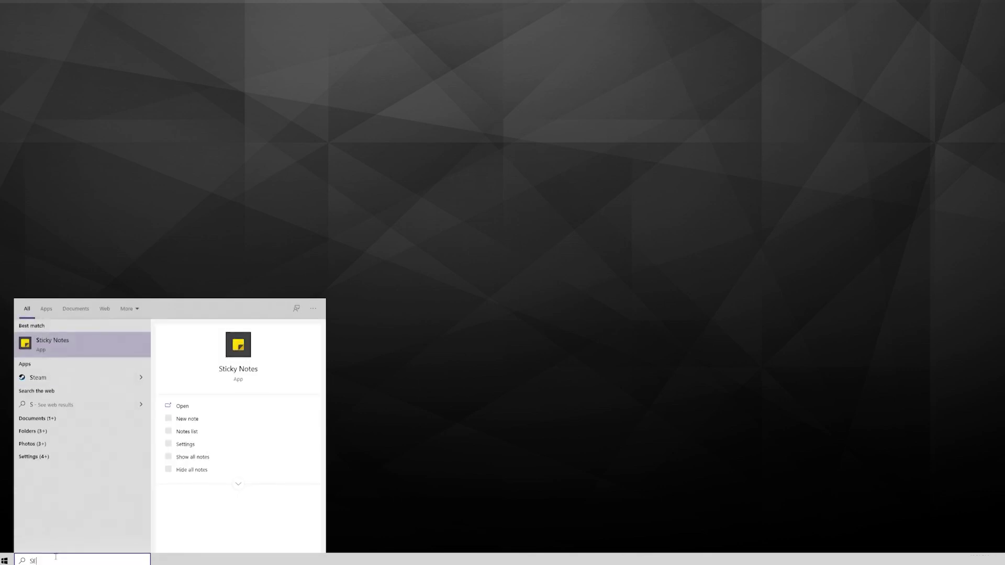
text(SETT)
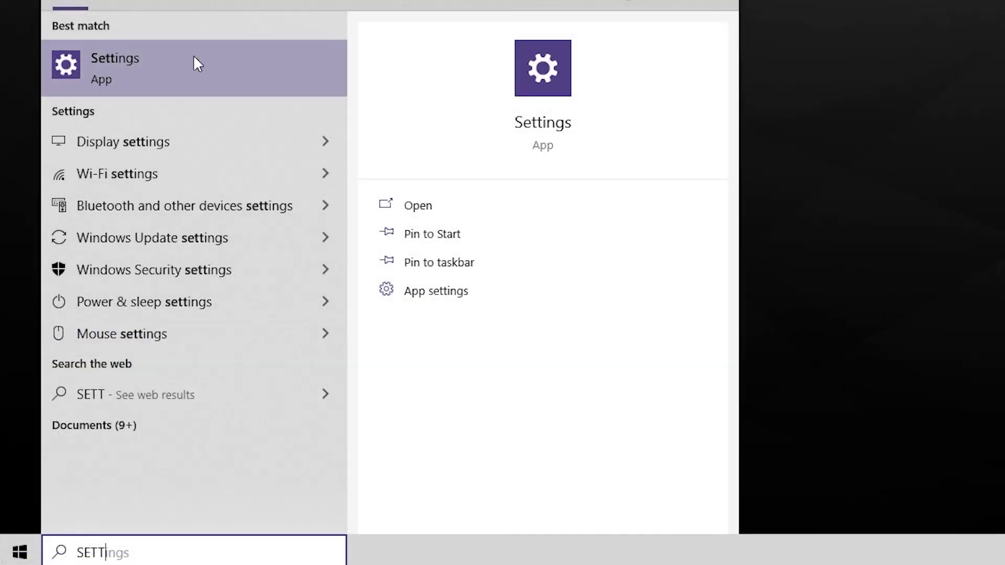
click(193, 53)
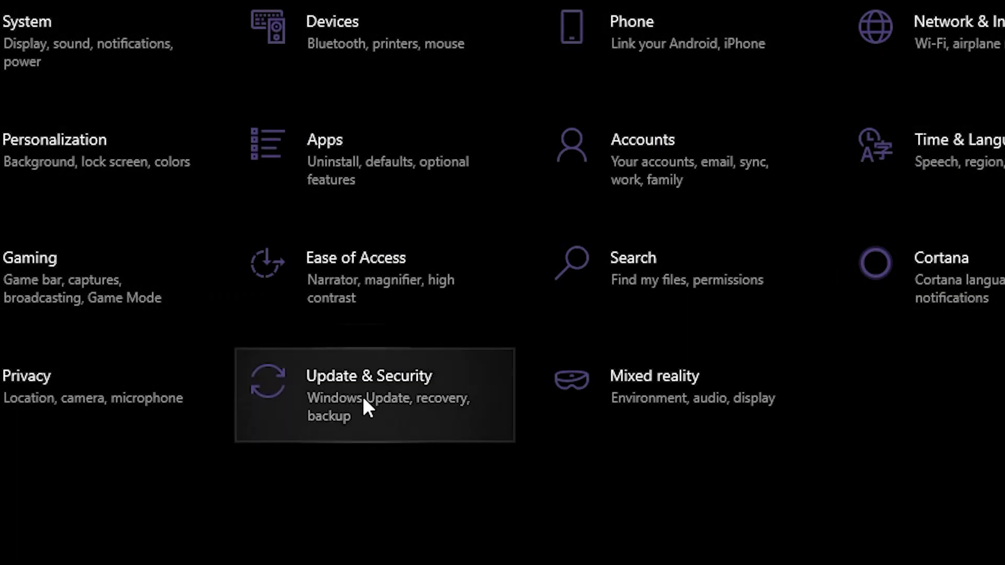
click(369, 393)
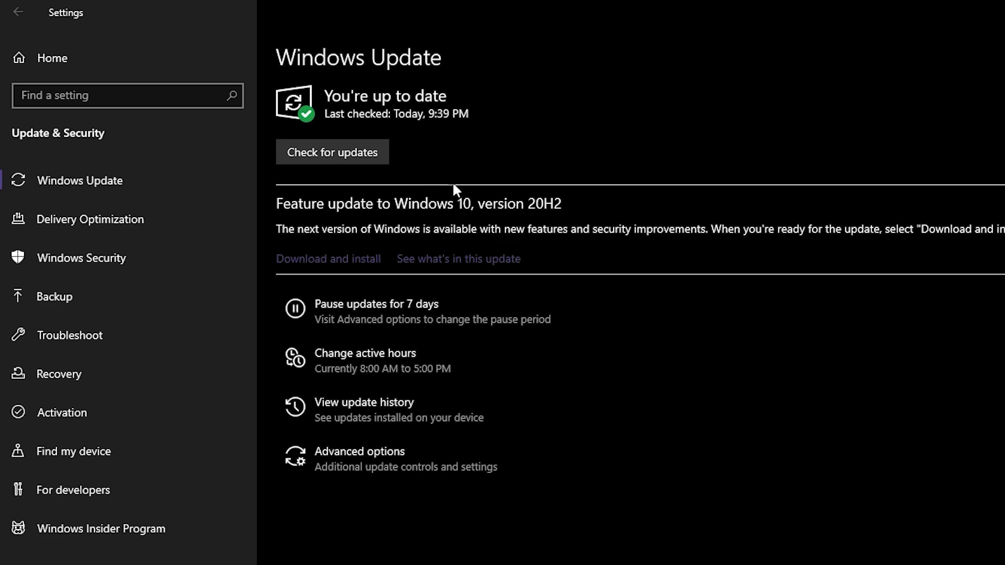
click(374, 157)
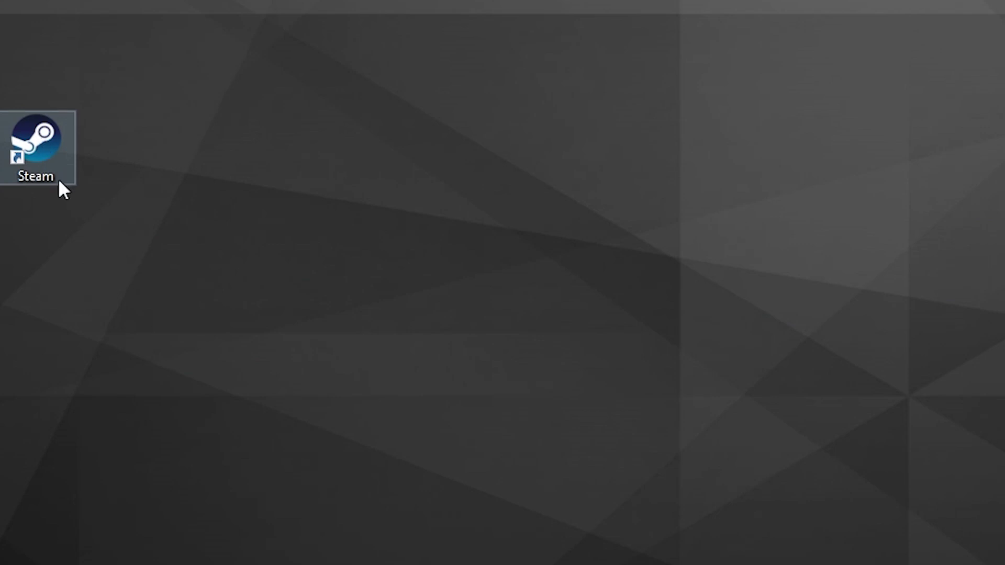
Step: Start Steam from its desktop icon and launch SteamVR from the Library's context menu
double_click(46, 162)
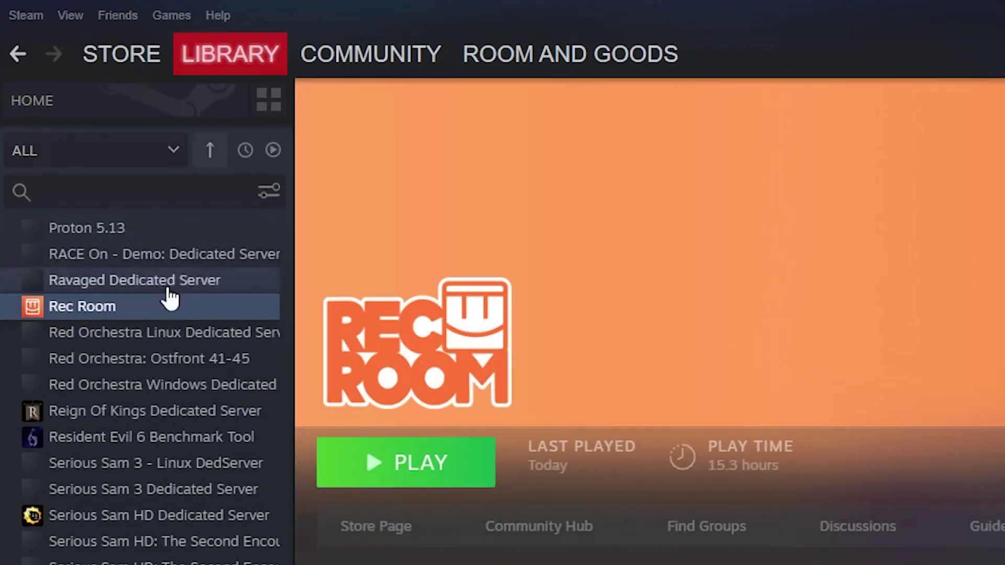
click(173, 150)
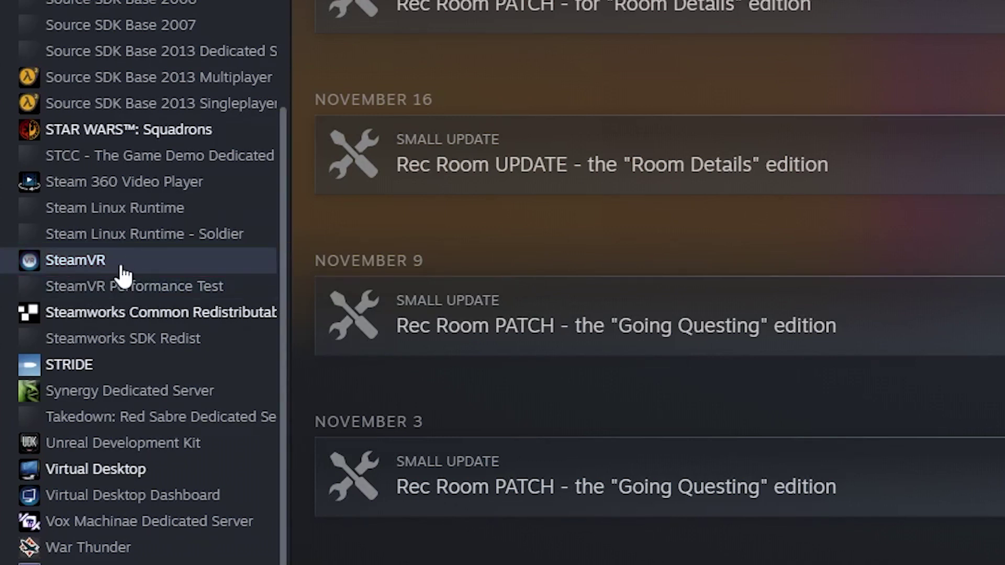
right_click(152, 259)
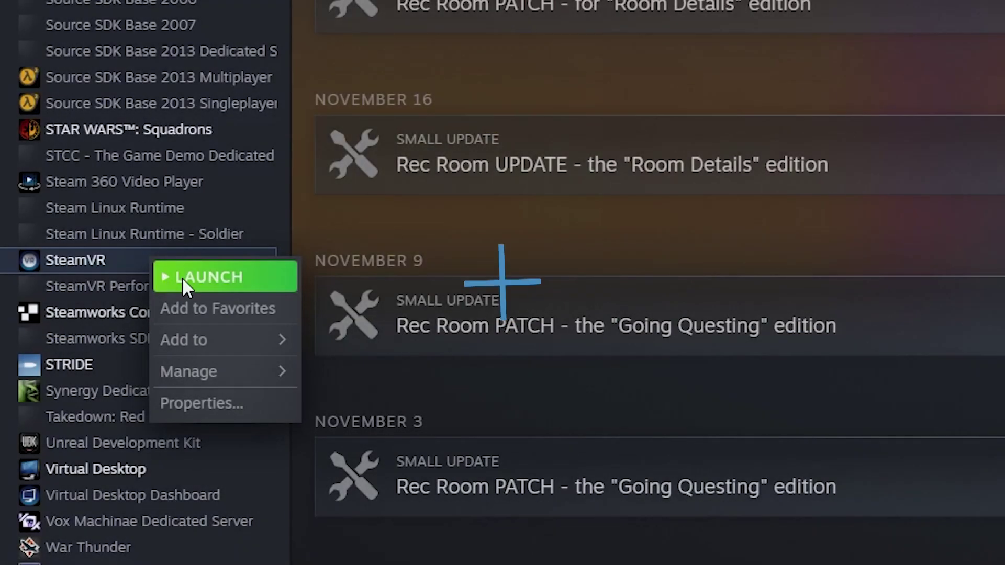
click(107, 264)
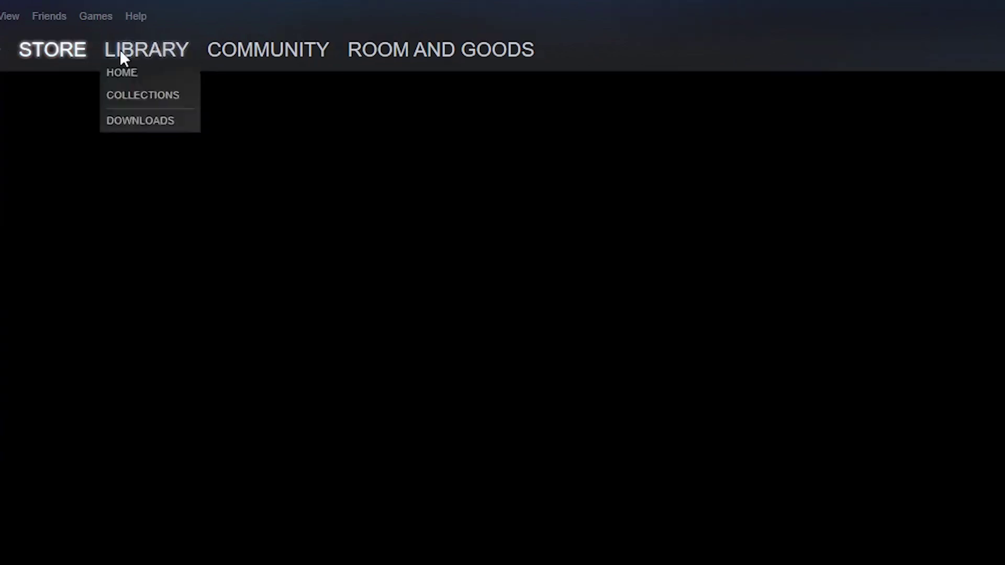
Step: Search the Steam store for 'window mix' and install the free Windows Mixed Reality for SteamVR add-on
click(105, 48)
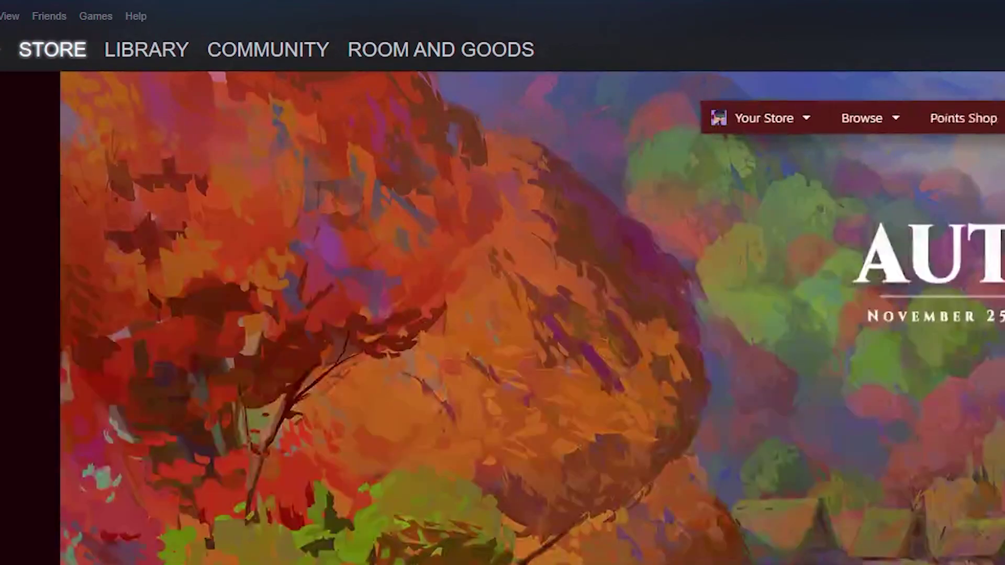
click(650, 138)
text(window mix)
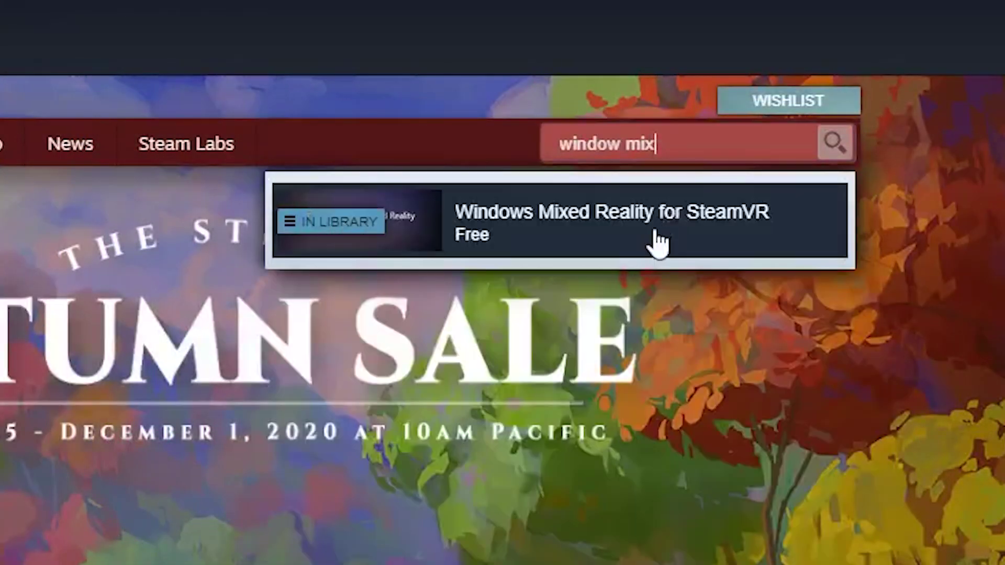
click(657, 233)
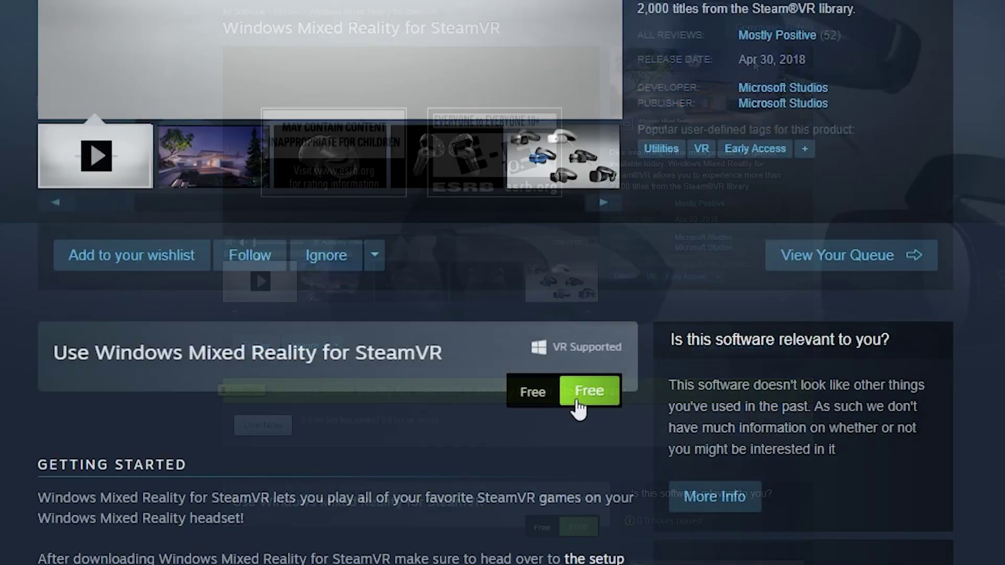
click(581, 403)
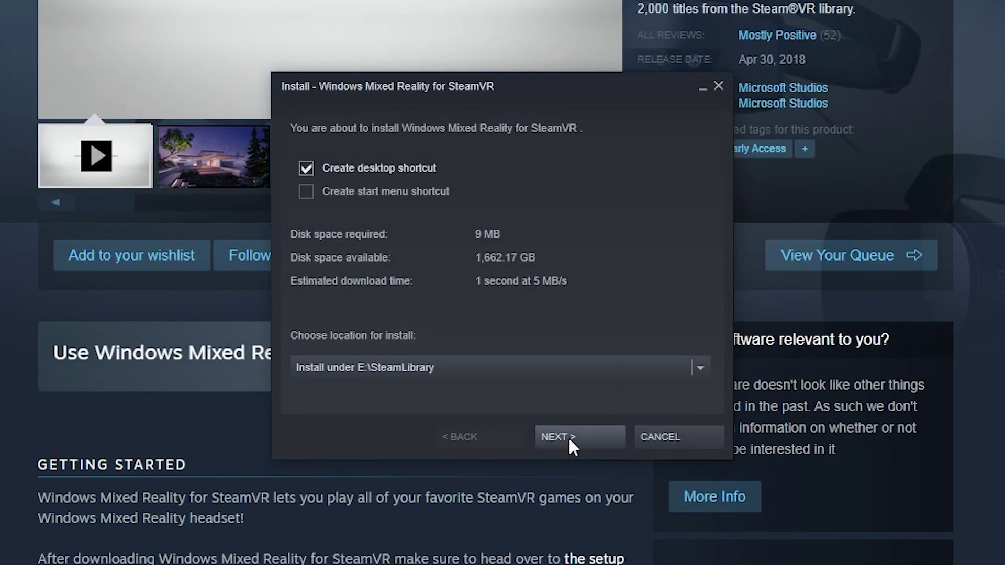
click(568, 437)
click(553, 437)
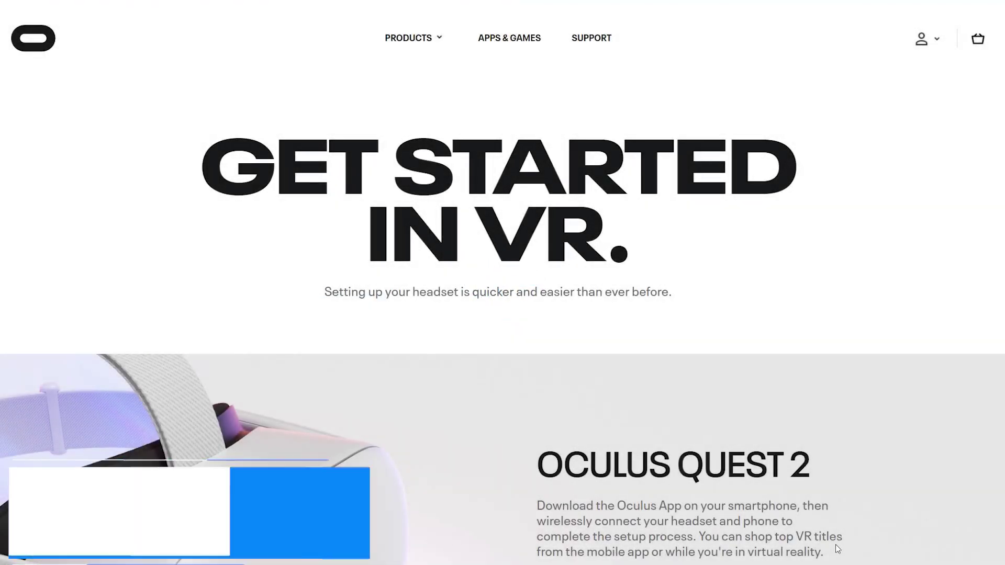
Step: Scroll the Oculus setup page, Google 'install revive' and open the LibreVR/Revive GitHub Releases page
scroll(835, 548, down, 2)
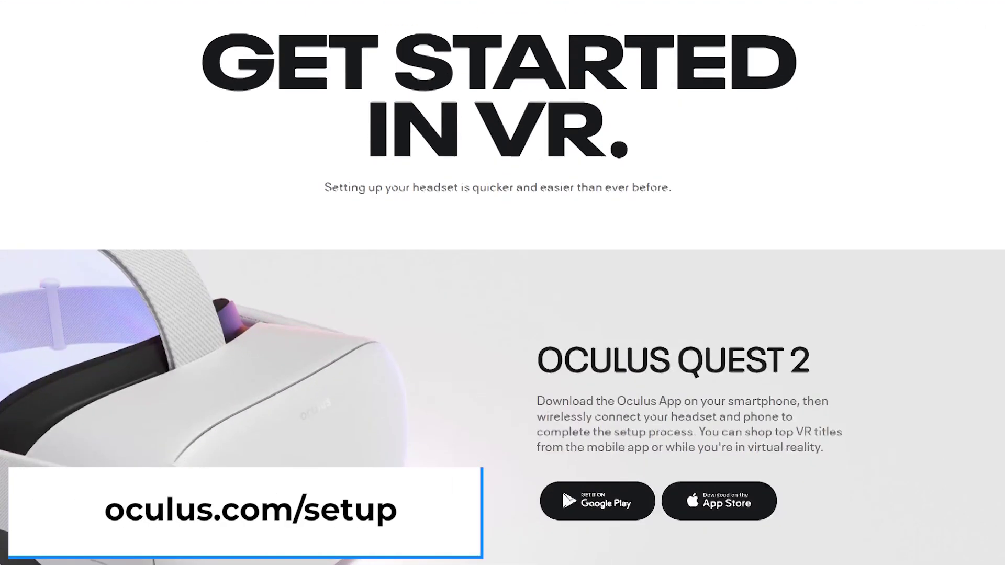
scroll(837, 548, down, 7)
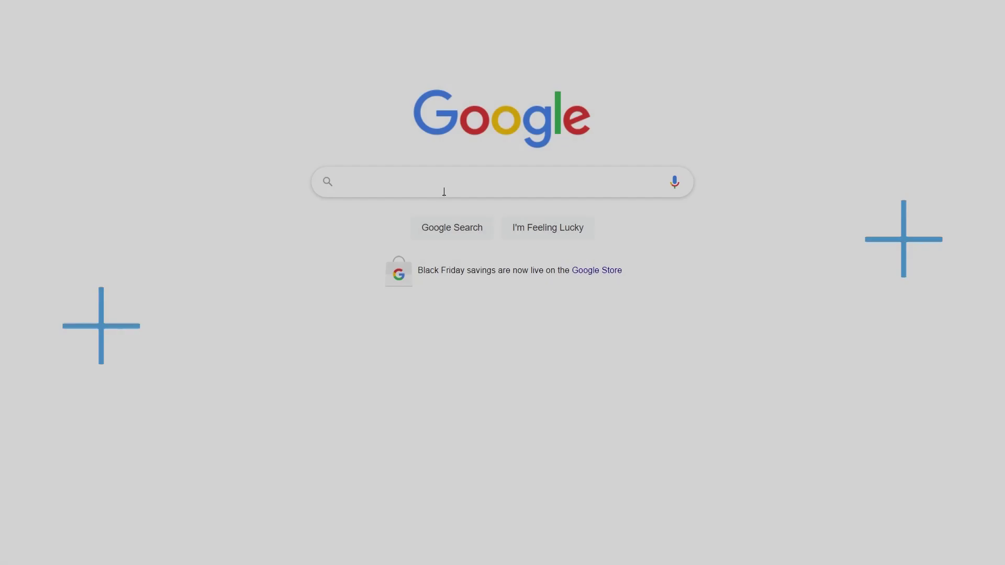
click(447, 191)
text(INS)
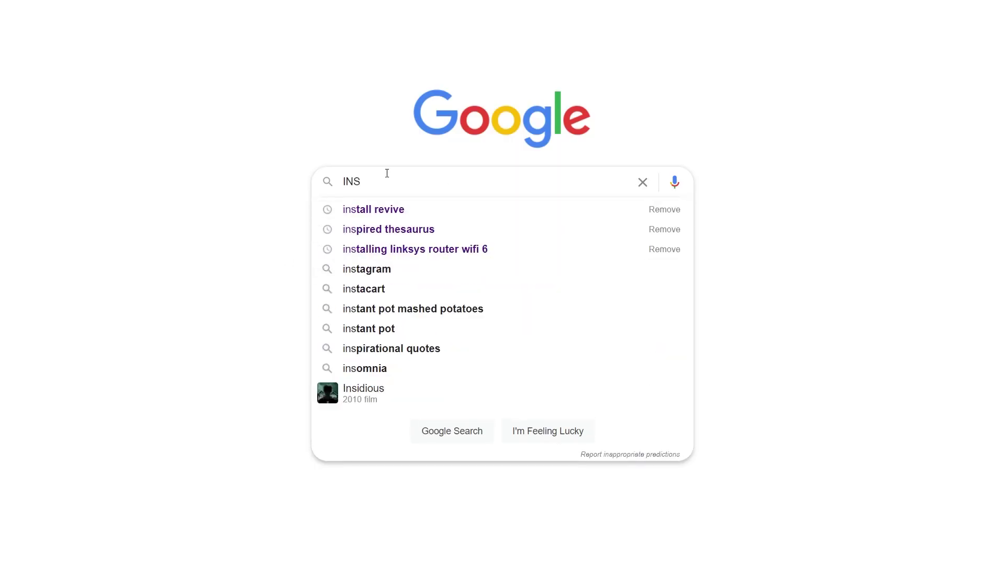
text(T)
click(388, 210)
scroll(307, 290, down, 8)
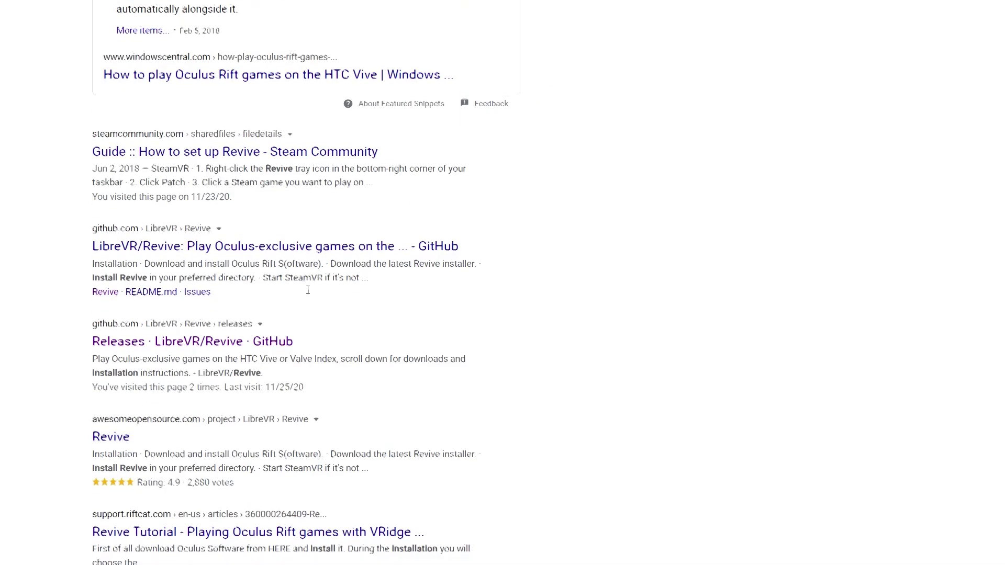
click(273, 325)
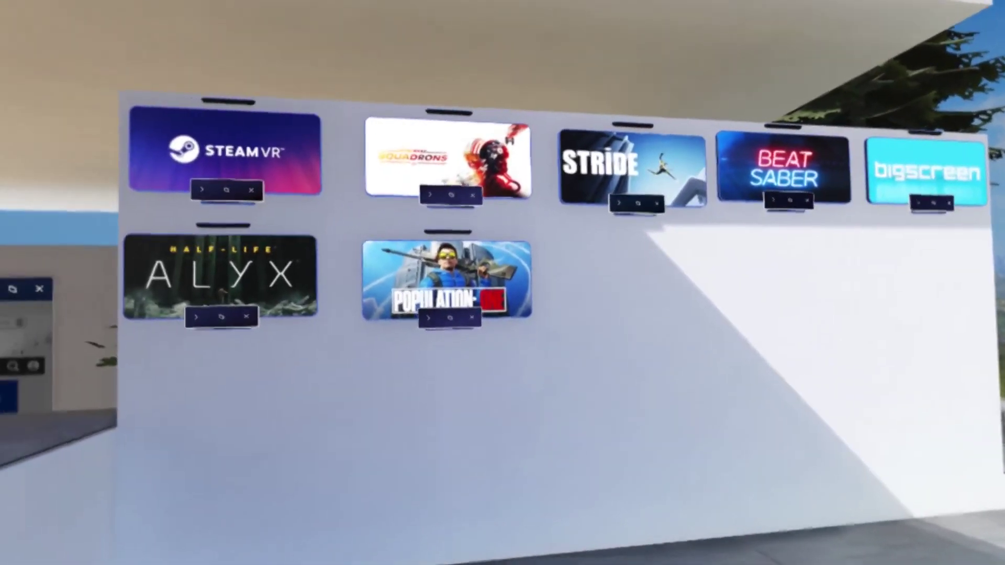
Step: Show all apps from the Mixed Reality Start menu and bring up the Revive library with Robo Recall and Google Earth VR
key(super)
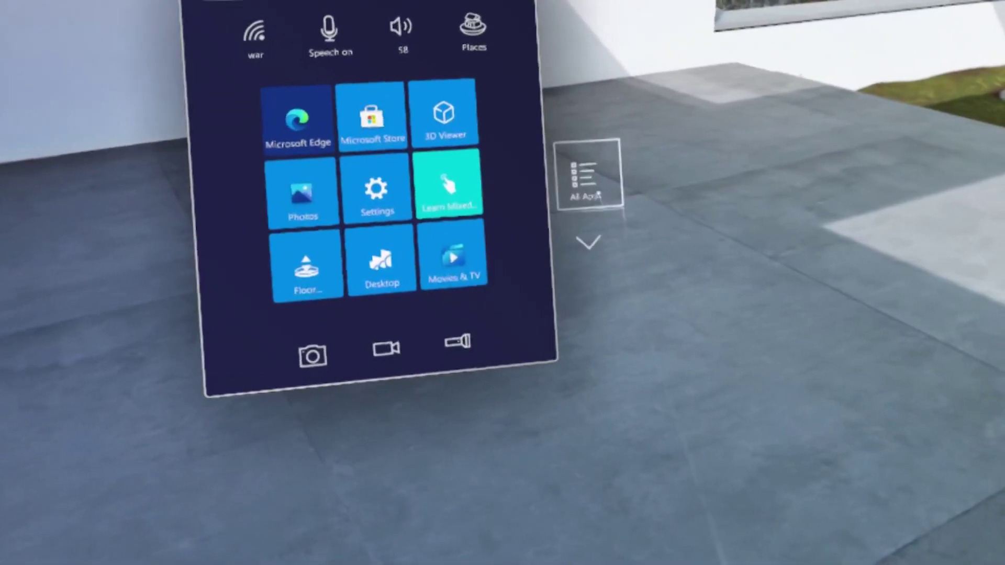
click(597, 194)
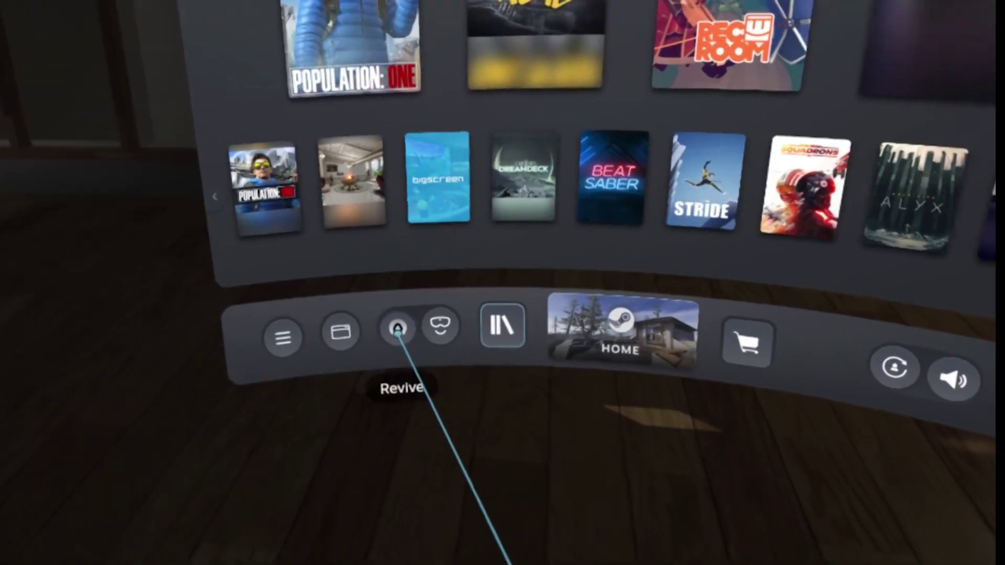
click(345, 303)
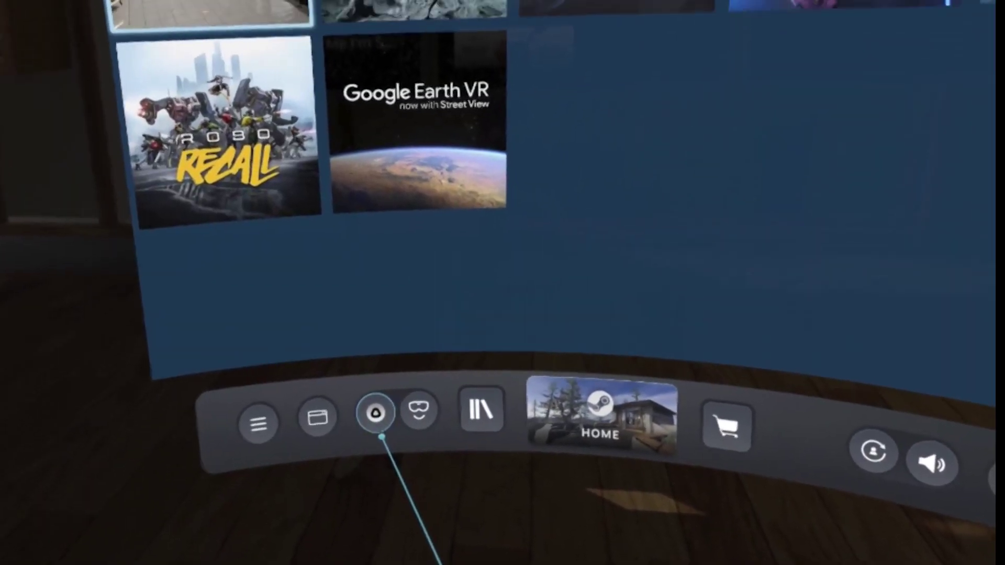